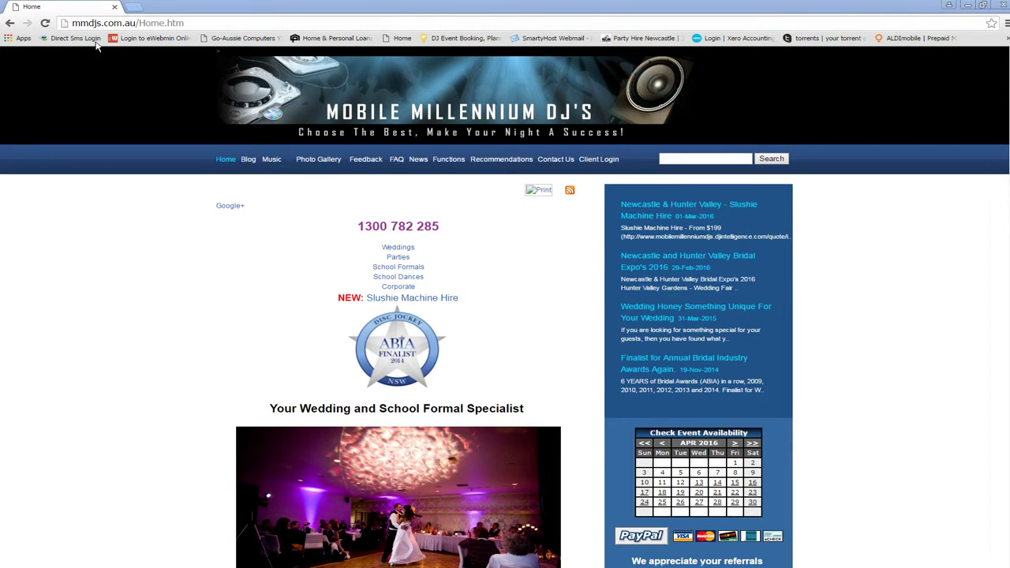
# - Open the Client Login page and set the event date to 6 May 2017
pyautogui.click(46, 24)
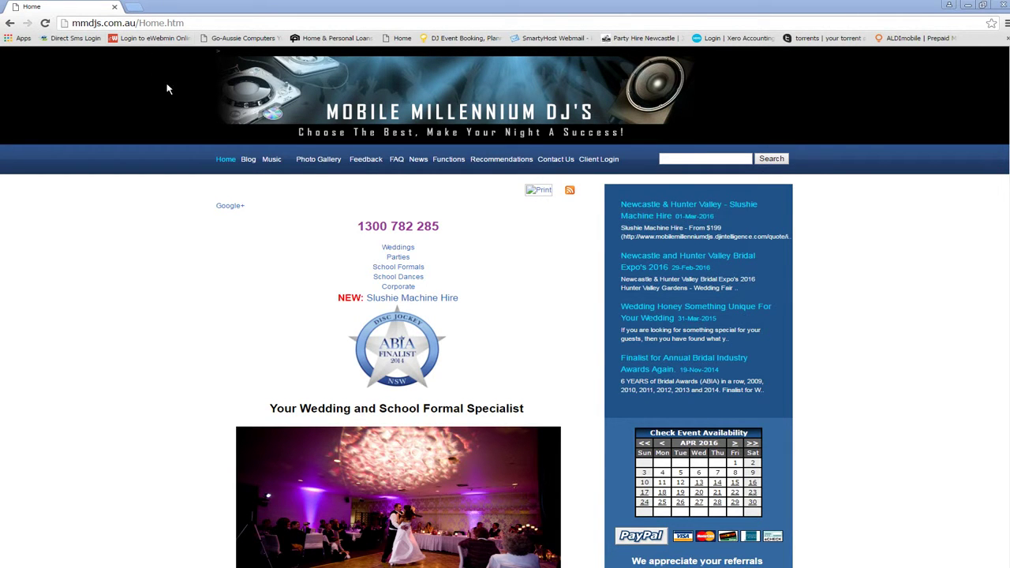
pyautogui.click(597, 162)
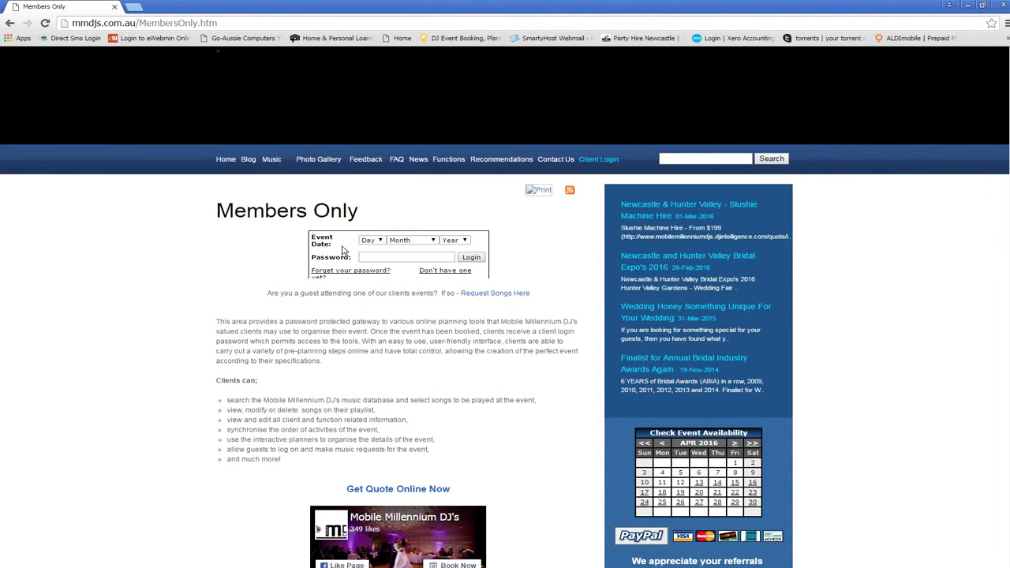
pyautogui.click(381, 243)
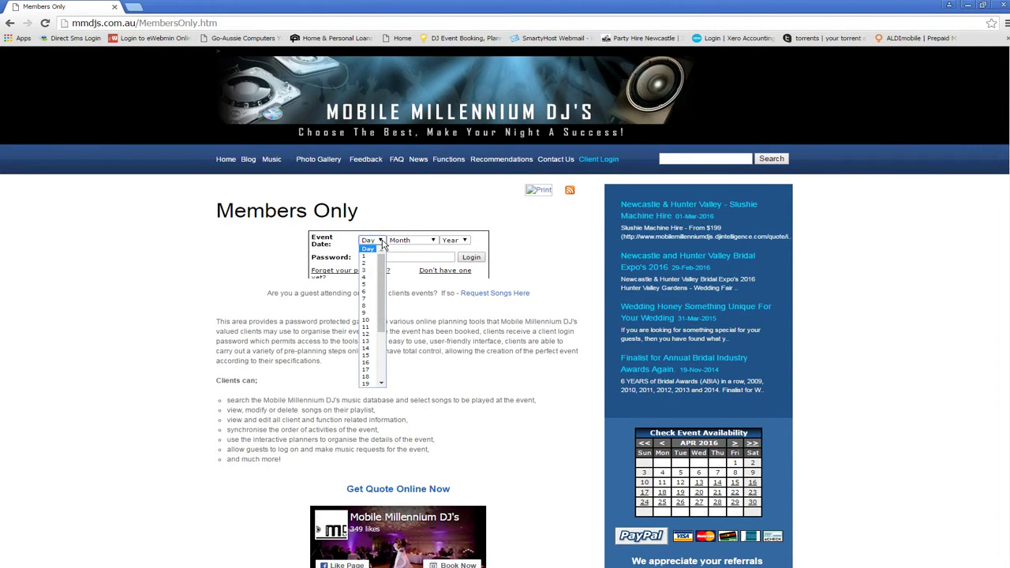
pyautogui.click(368, 291)
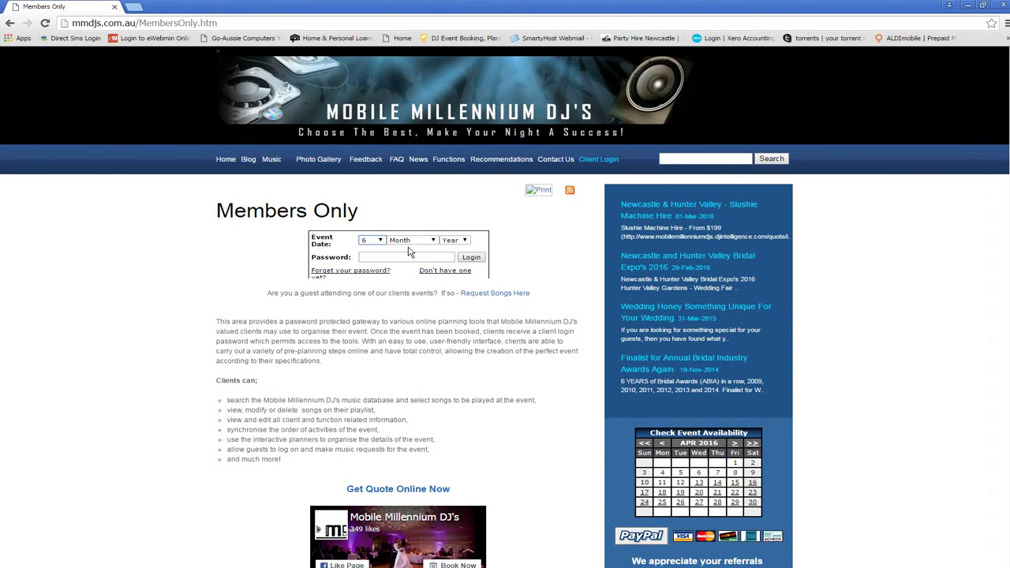
pyautogui.click(412, 241)
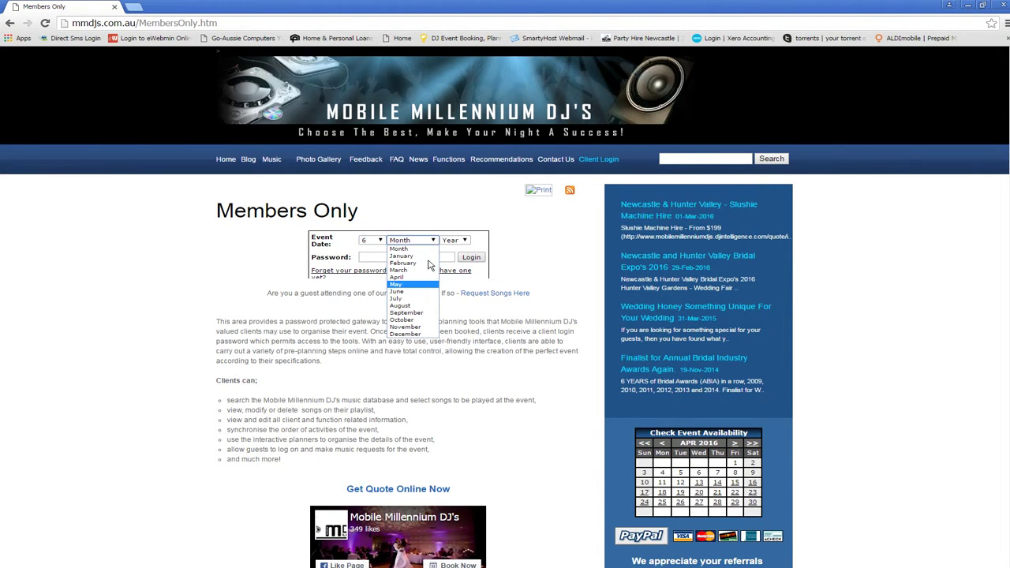
pyautogui.click(402, 284)
pyautogui.click(454, 240)
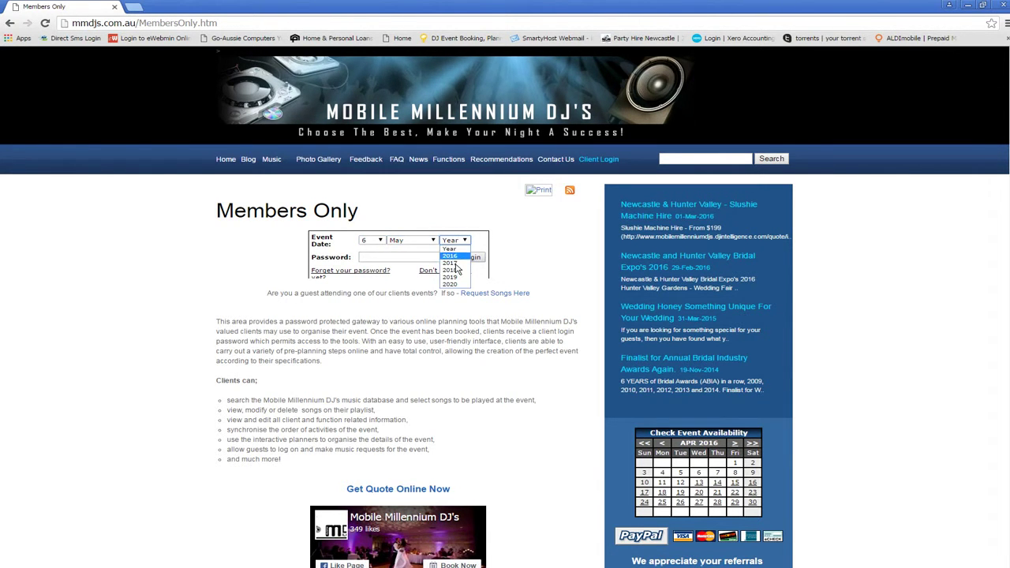
pyautogui.click(451, 263)
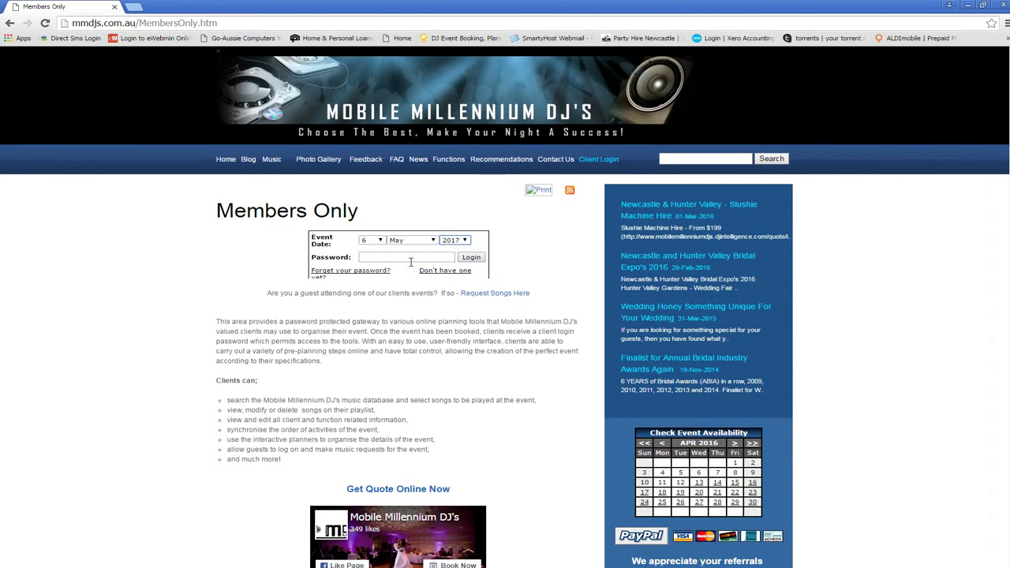
# - Enter the client password and submit the login
pyautogui.click(410, 258)
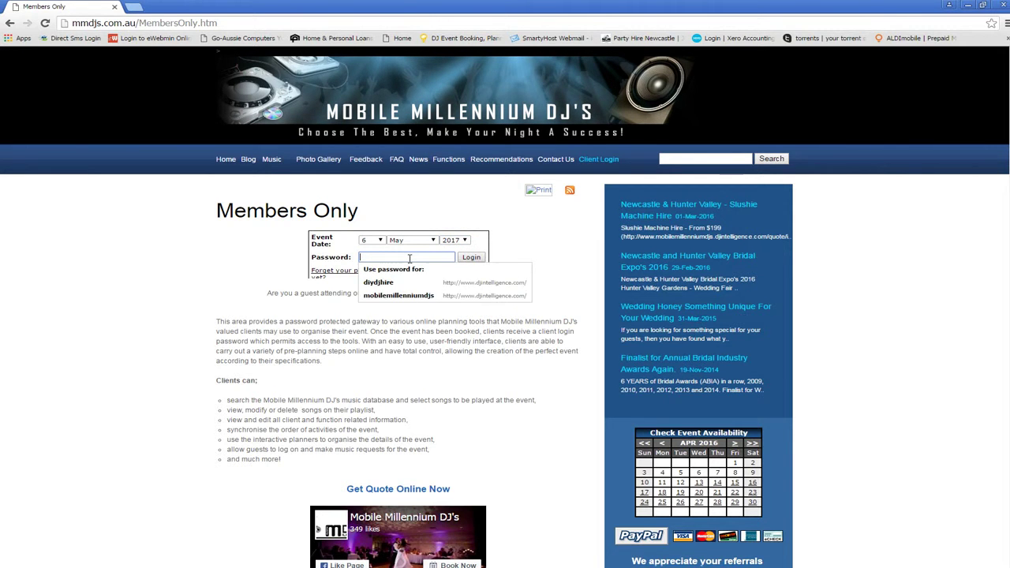
pyautogui.write('***')
pyautogui.press('Return')
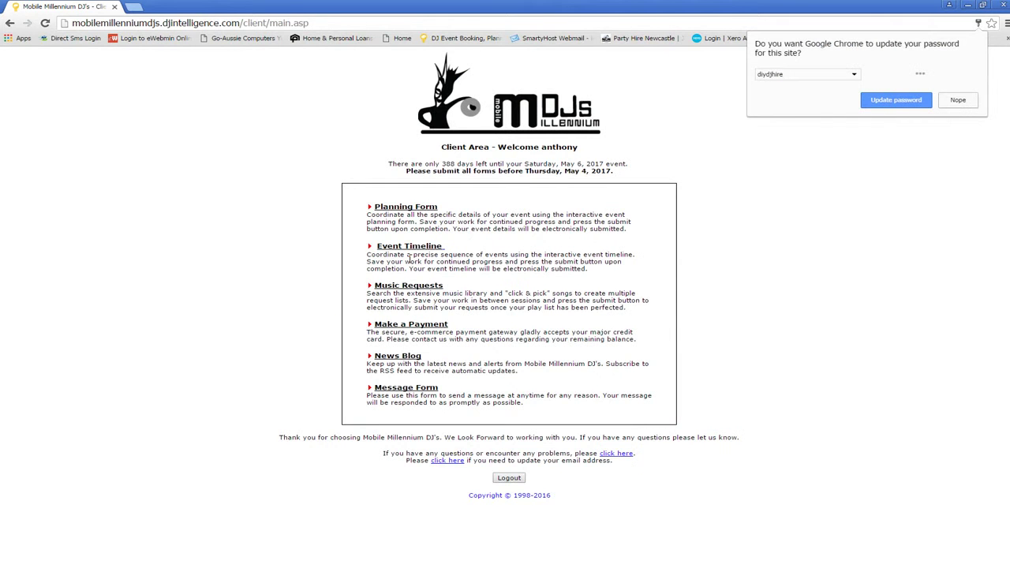
# - Decline Chrome's offer to update the saved password by choosing Nope
pyautogui.click(958, 100)
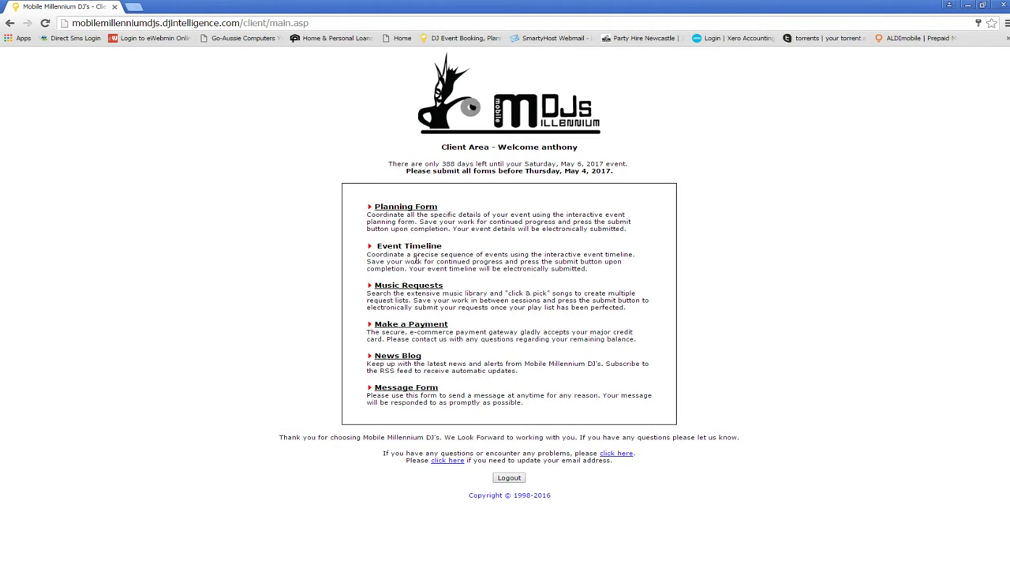
# - In Music Requests, search artist 'b52' and add Love Shack to Must Play
pyautogui.click(418, 290)
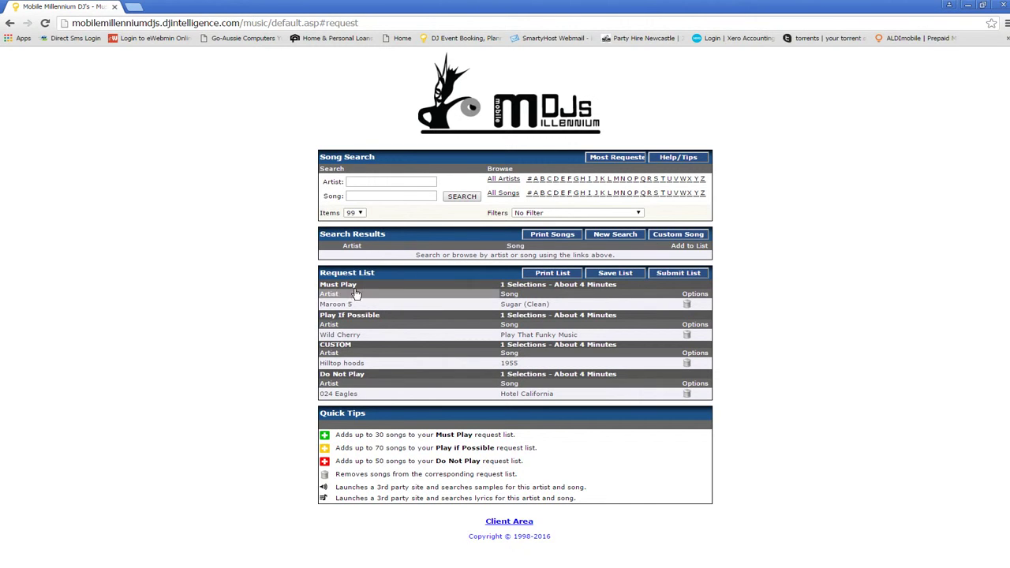
pyautogui.click(365, 183)
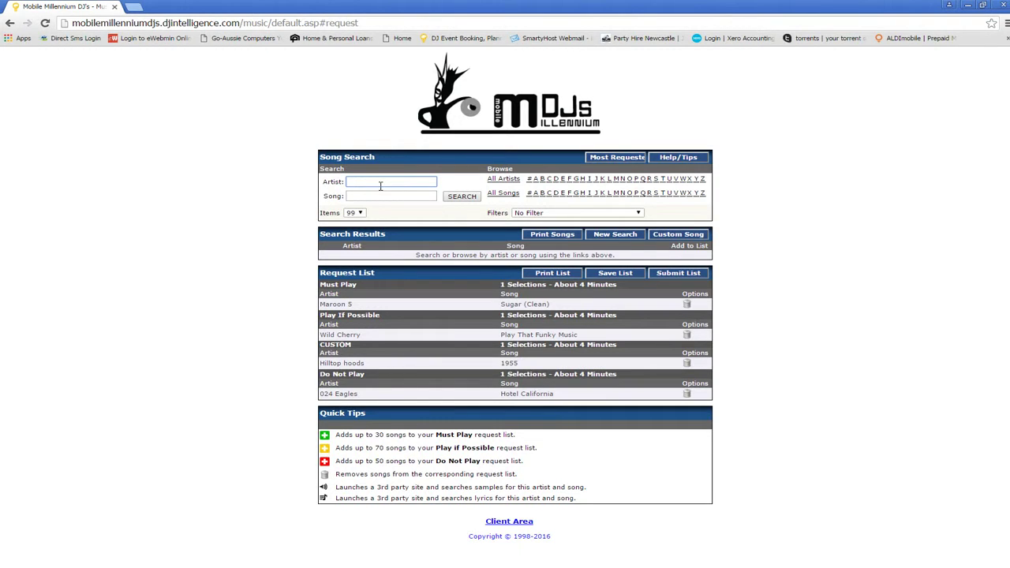
pyautogui.write('b52')
pyautogui.press('Return')
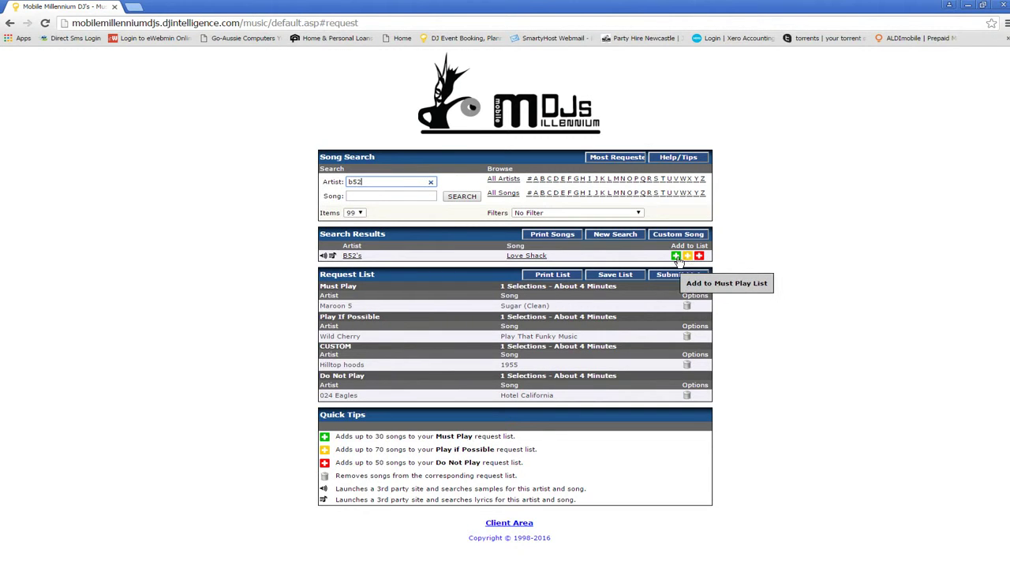
pyautogui.click(676, 258)
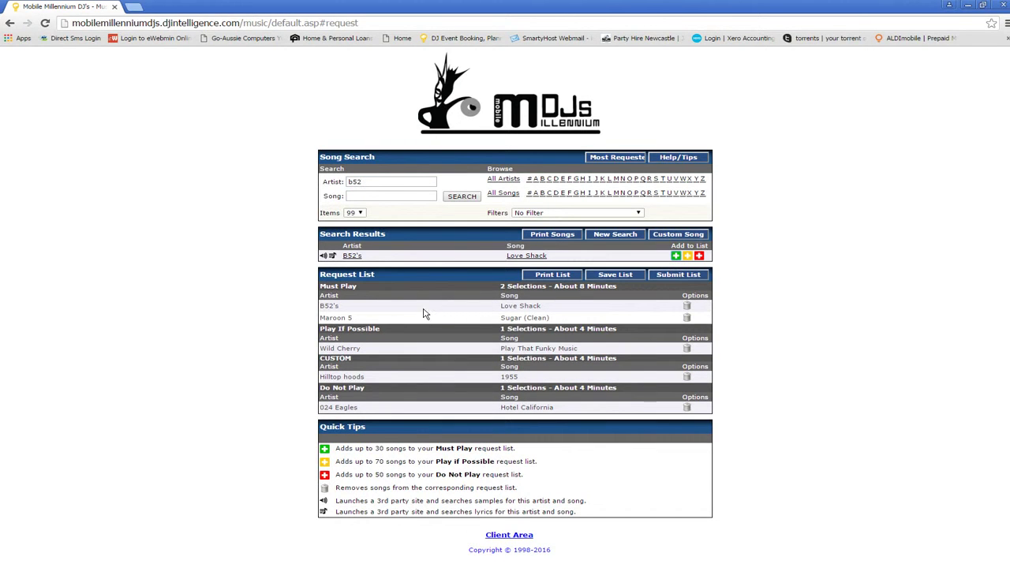
pyautogui.click(332, 183)
pyautogui.press('BackSpace')
pyautogui.click(370, 196)
# - Search songs for 'grease', add Grease Mega Mix to Play If Possible, then clear the search
pyautogui.press('Return')
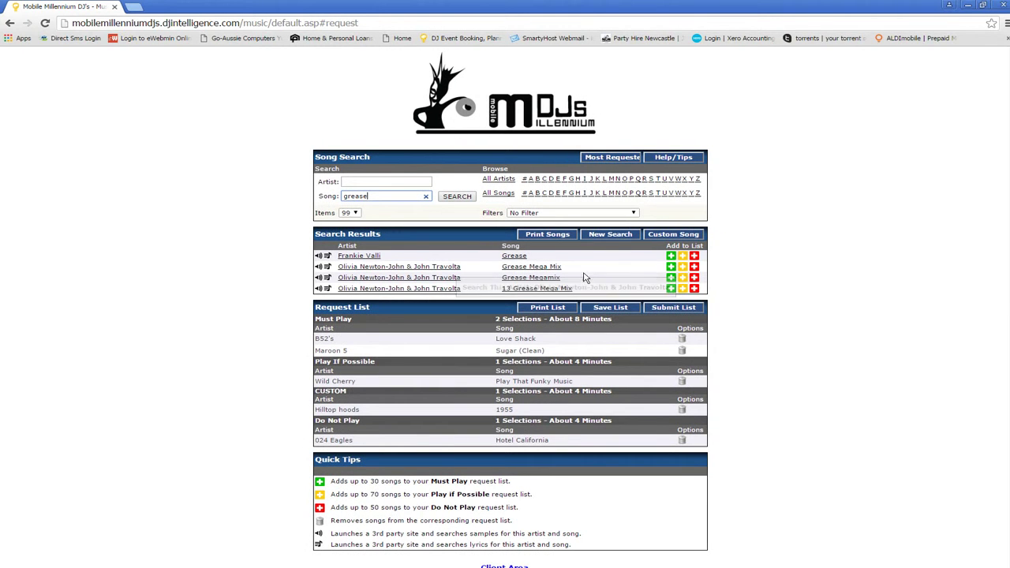
pyautogui.click(682, 267)
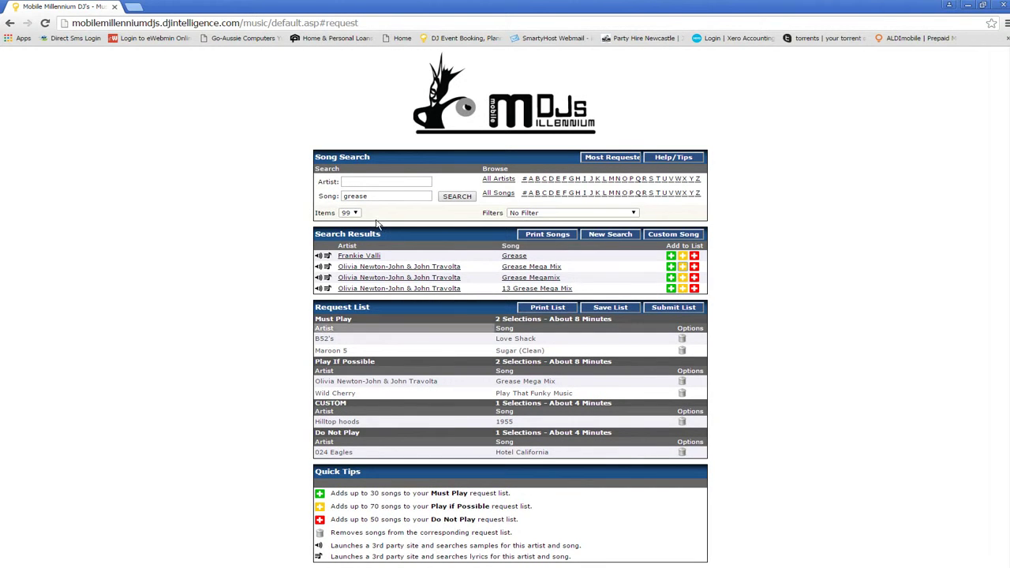
pyautogui.click(354, 198)
pyautogui.hotkey('shift', 'End')
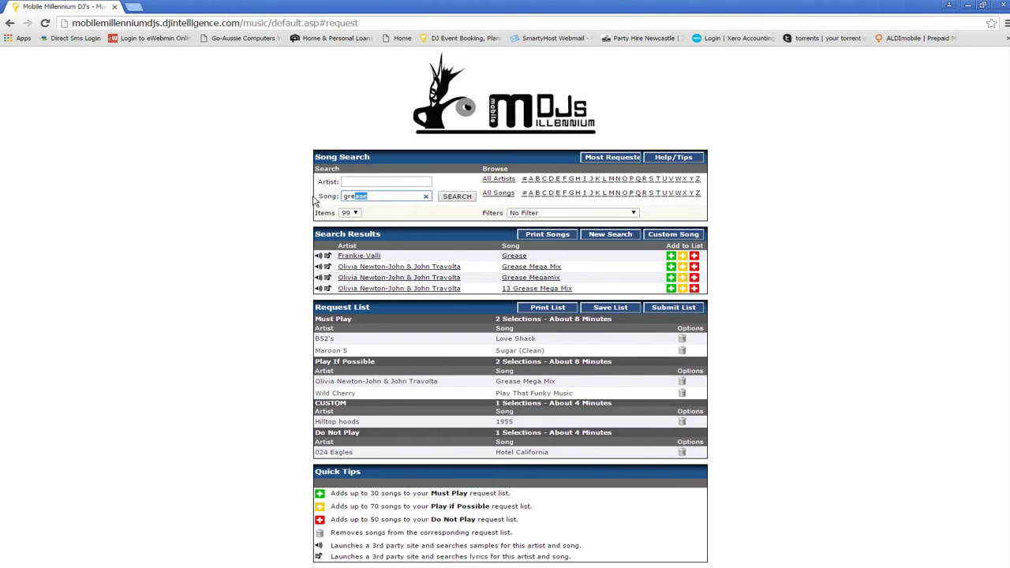
pyautogui.press('BackSpace')
pyautogui.press('BackSpace')
pyautogui.press('BackSpace')
pyautogui.press('BackSpace')
# - Browse artists starting with M and add Don't Call Me Baby to Do Not Play
pyautogui.click(612, 179)
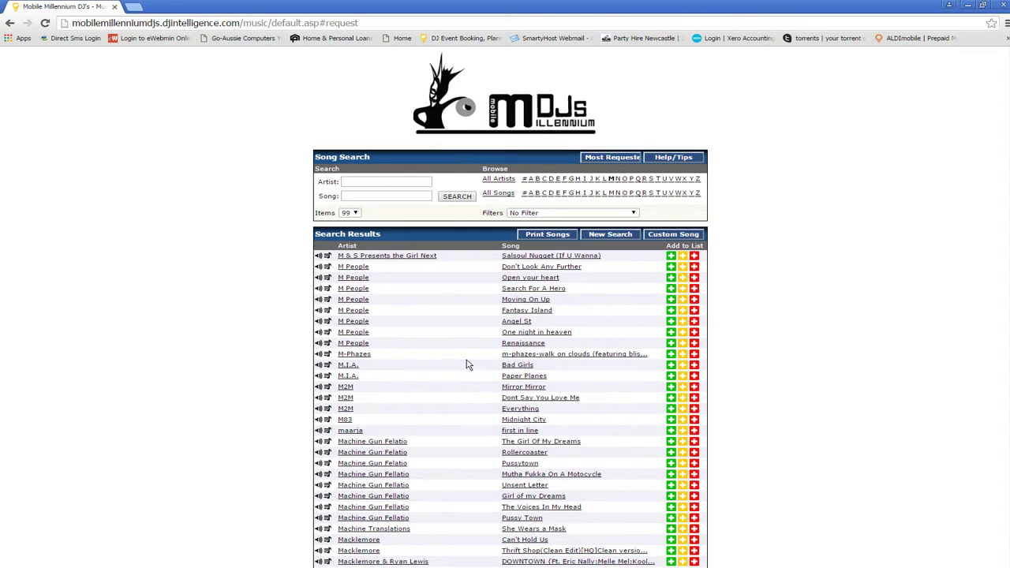
pyautogui.scroll(-6, 466, 364)
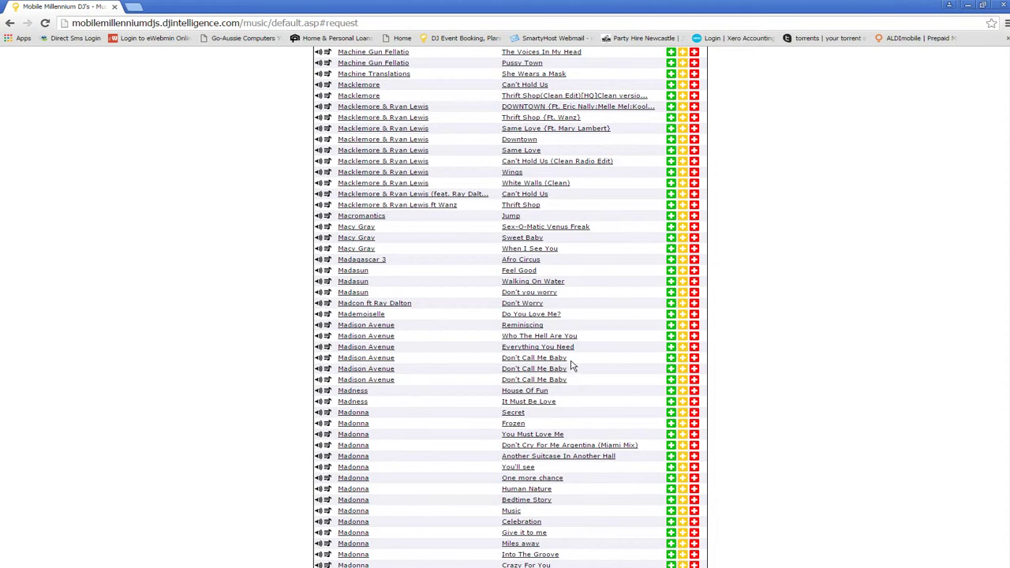
pyautogui.click(694, 360)
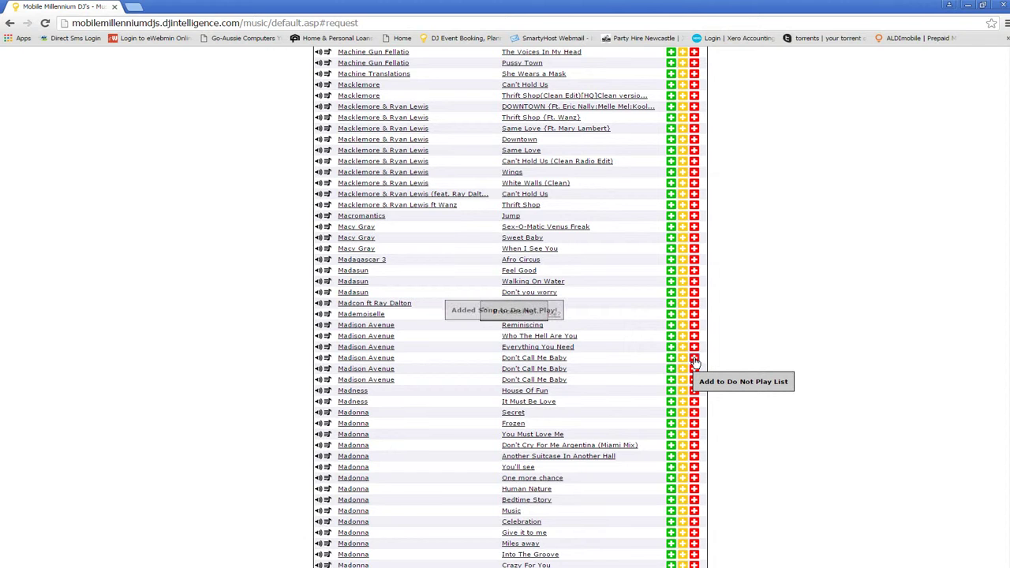
pyautogui.scroll(-10, 695, 360)
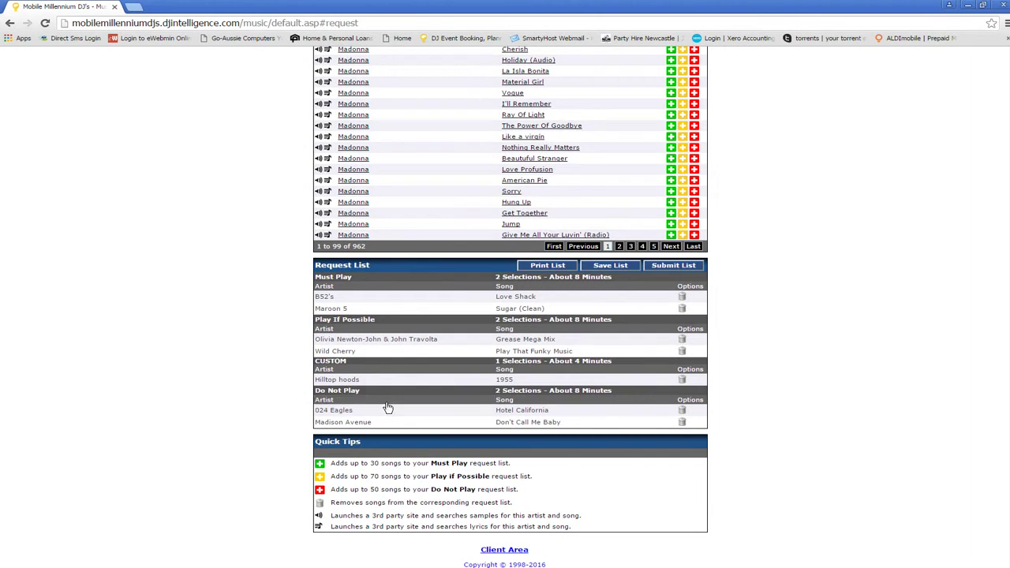
pyautogui.scroll(3, 486, 399)
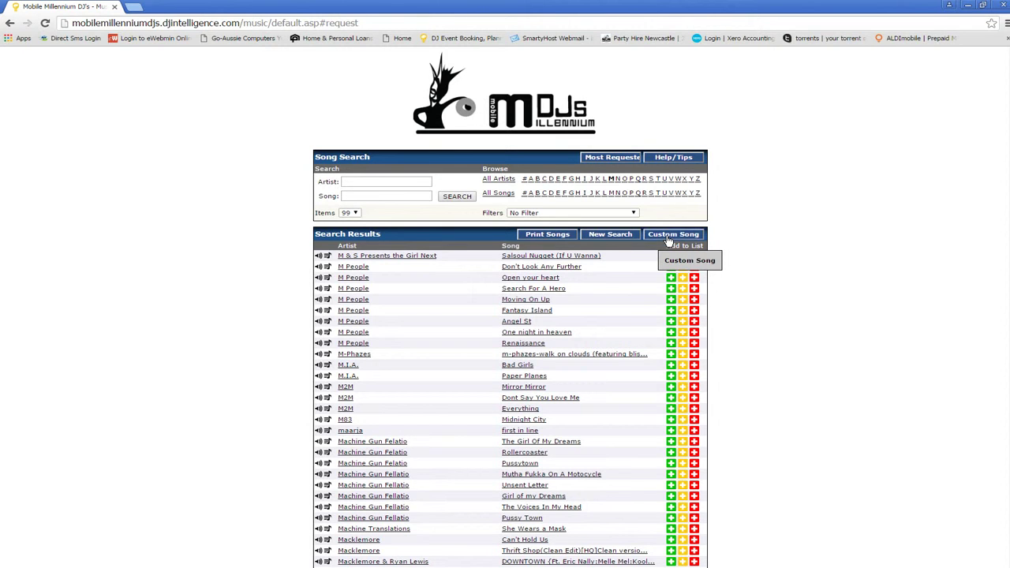
# - Add a custom song request with artist Phil Collins and title Easy lover
pyautogui.click(671, 235)
pyautogui.click(403, 271)
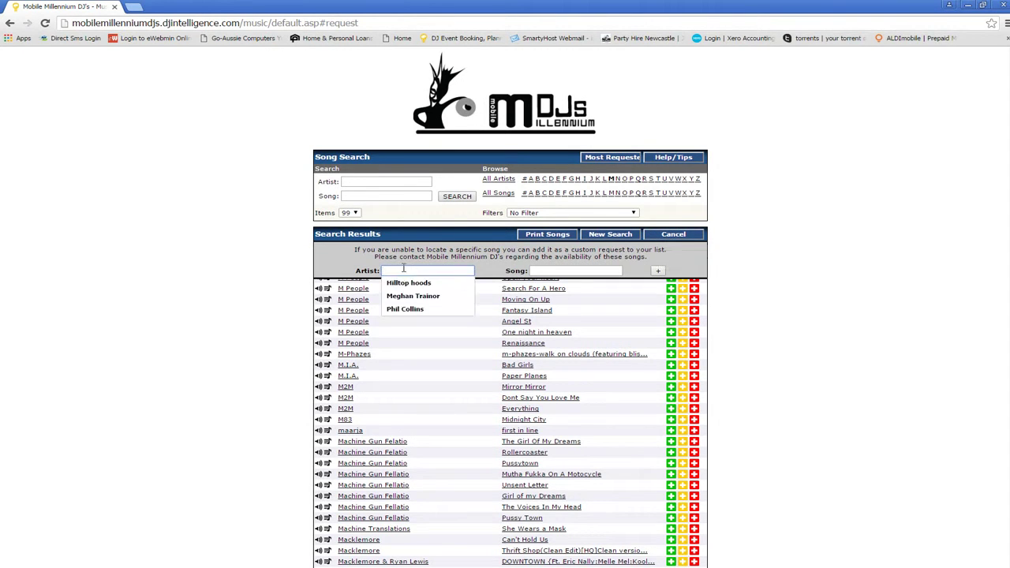
pyautogui.click(405, 310)
pyautogui.click(566, 270)
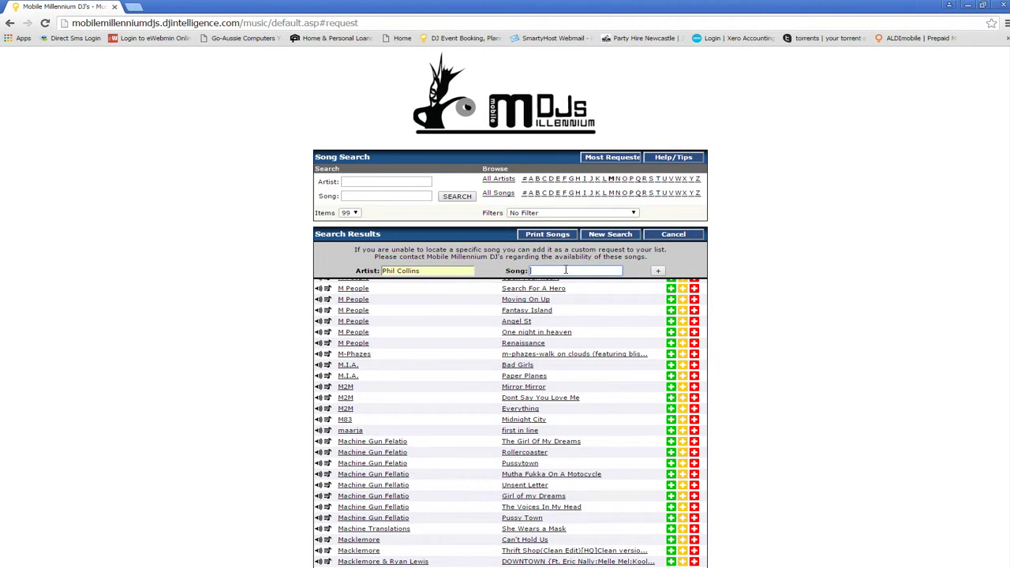
pyautogui.write('Easy')
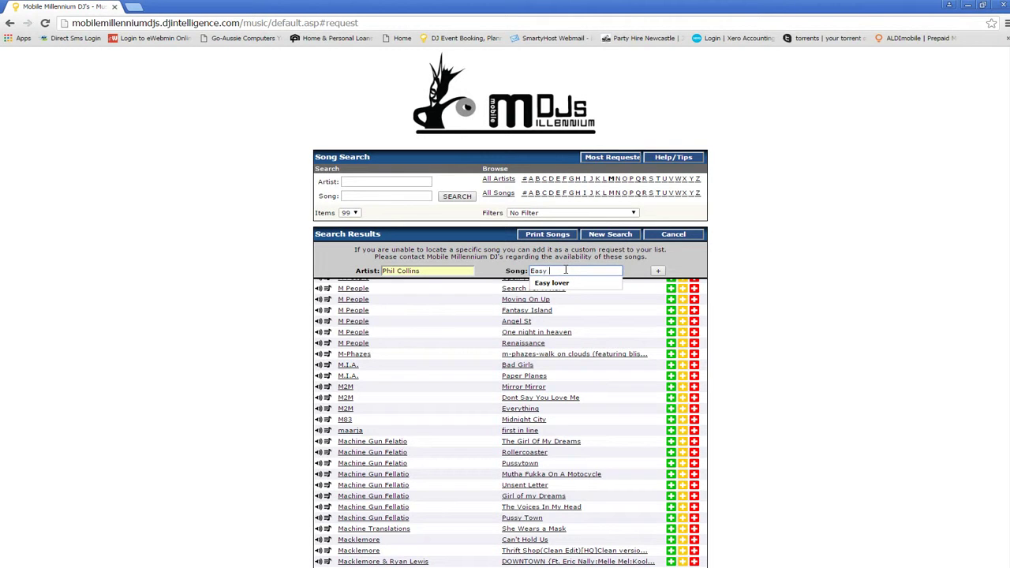
pyautogui.press('Down')
pyautogui.press('Return')
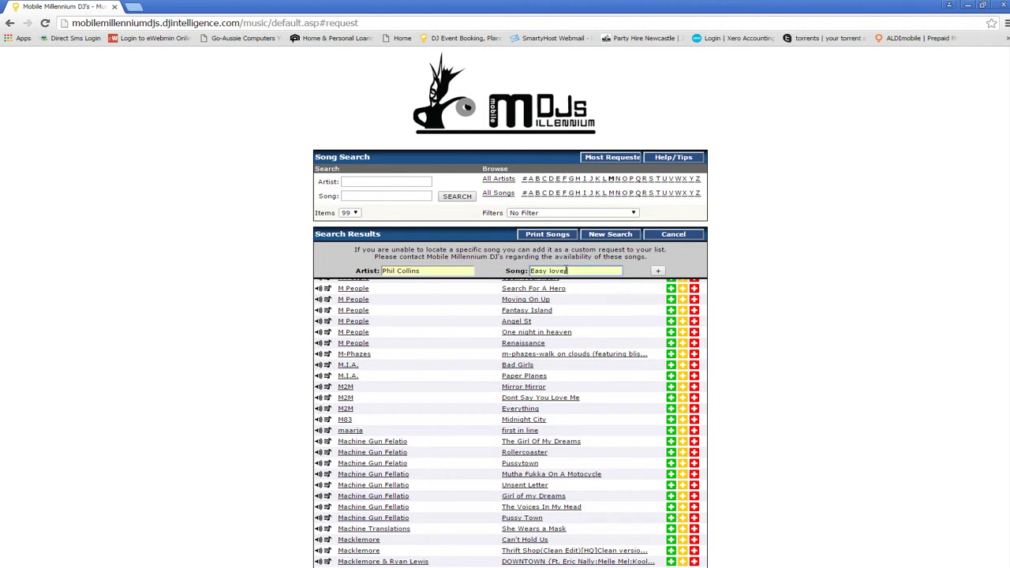
pyautogui.click(657, 271)
pyautogui.scroll(-10, 607, 322)
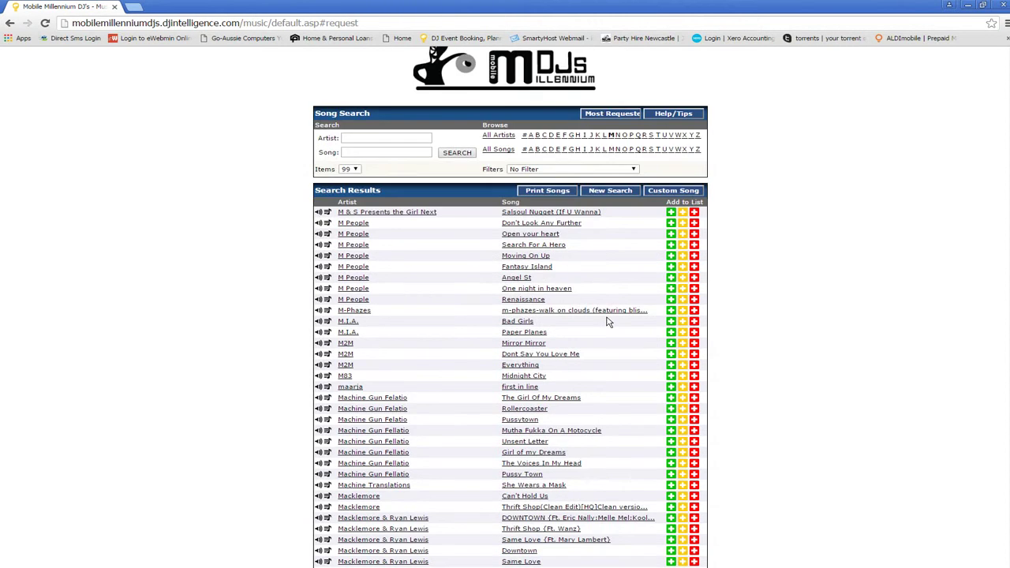
pyautogui.scroll(-3, 608, 322)
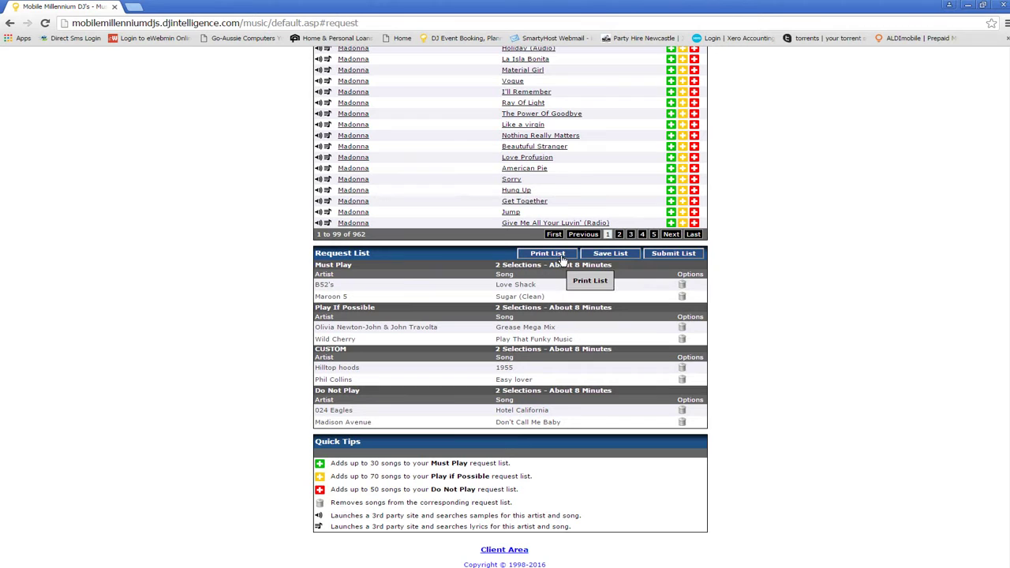
# - Save the request list and dismiss the saved confirmation
pyautogui.click(612, 258)
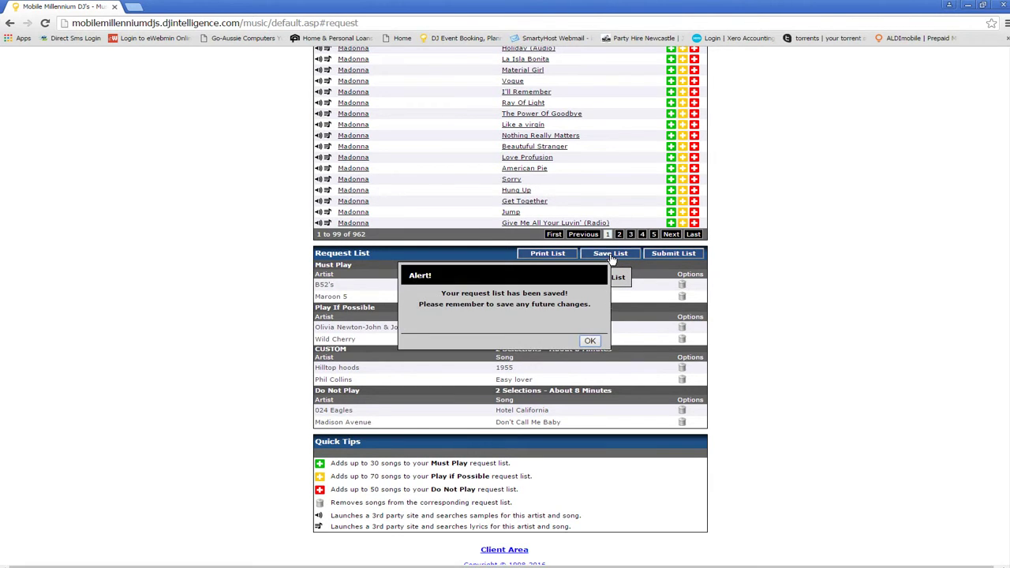
pyautogui.click(590, 342)
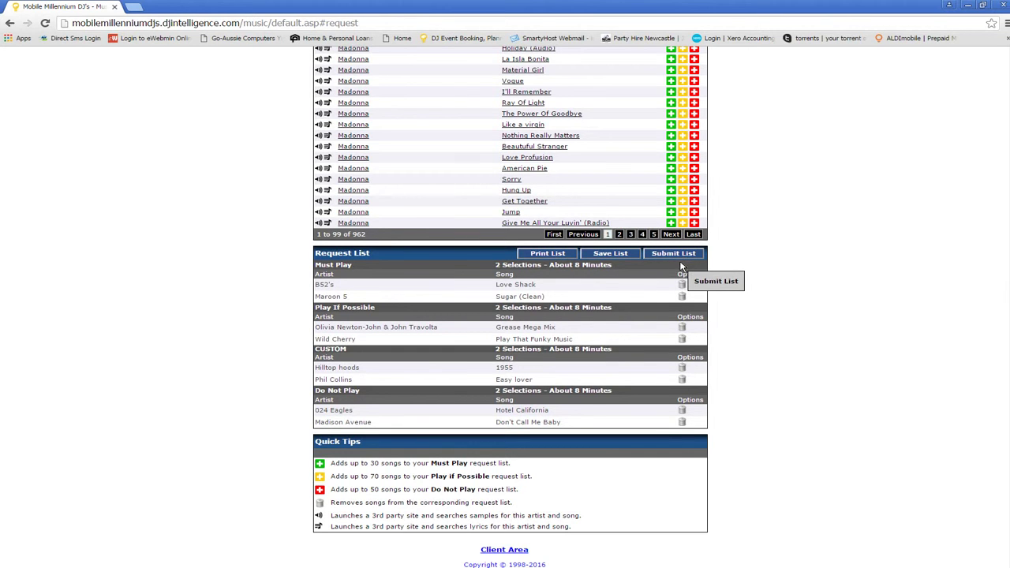
pyautogui.scroll(14, 616, 387)
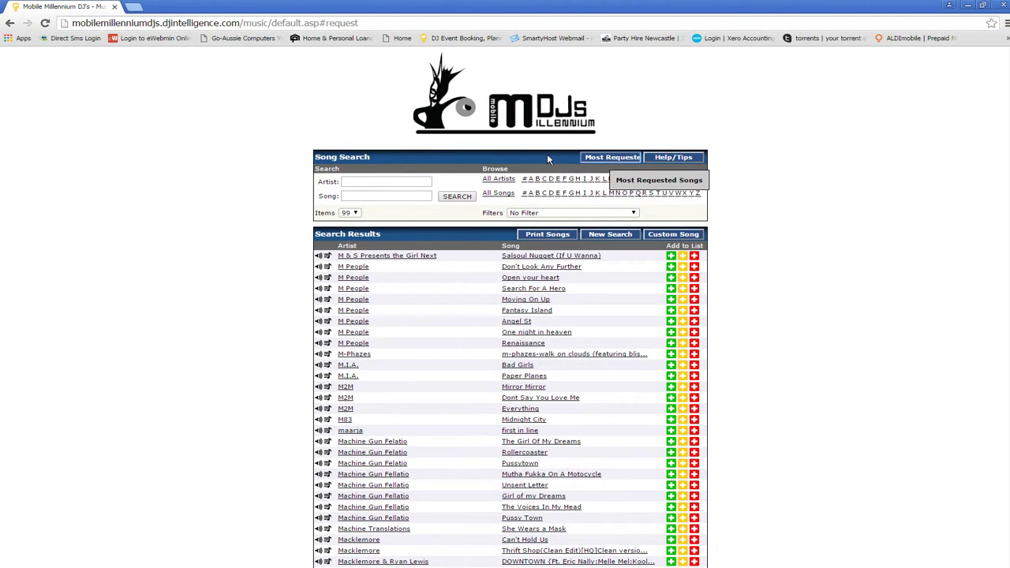
pyautogui.click(612, 158)
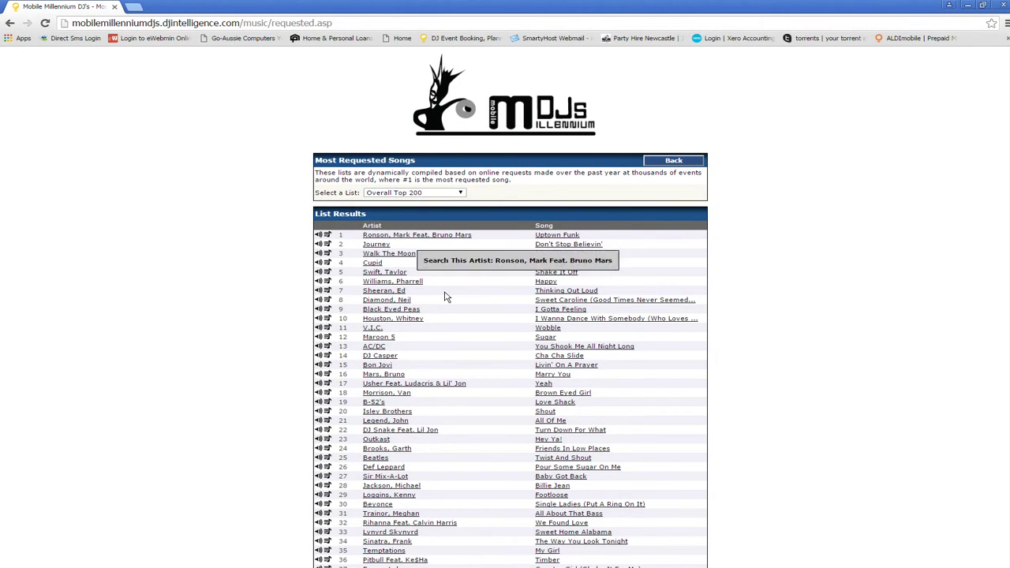
pyautogui.scroll(-14, 443, 292)
pyautogui.scroll(15, 444, 297)
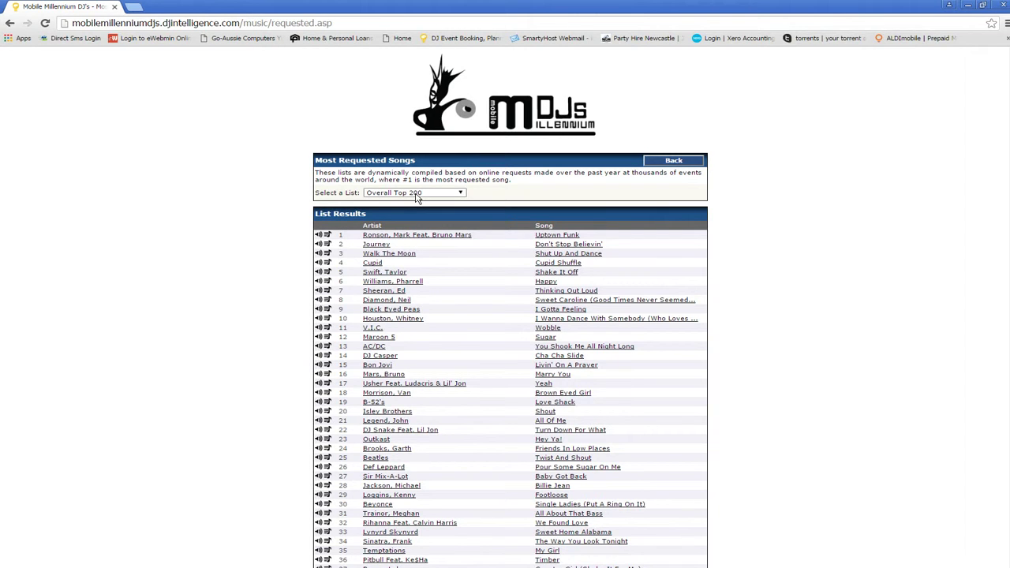
pyautogui.click(418, 197)
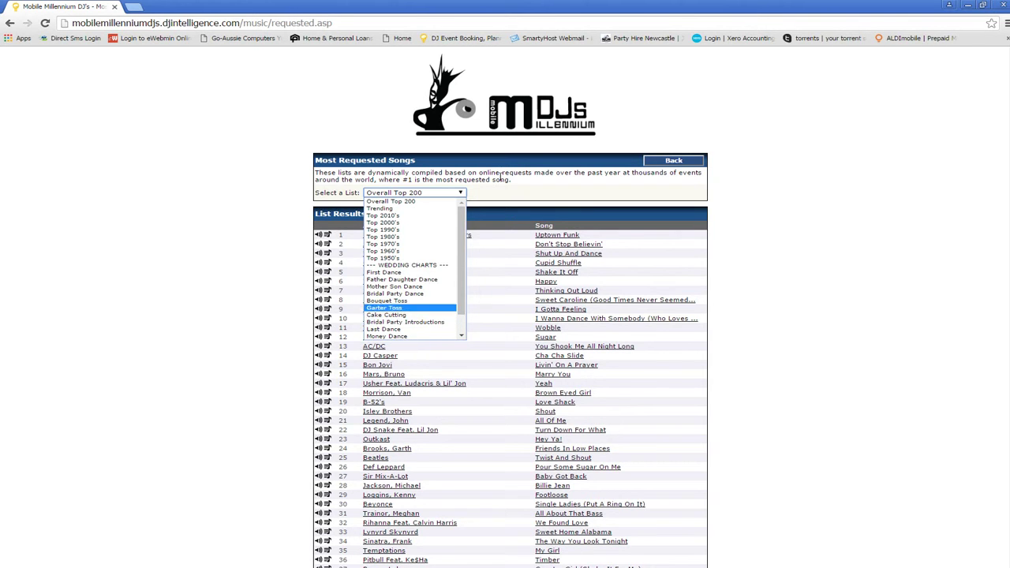
pyautogui.click(663, 157)
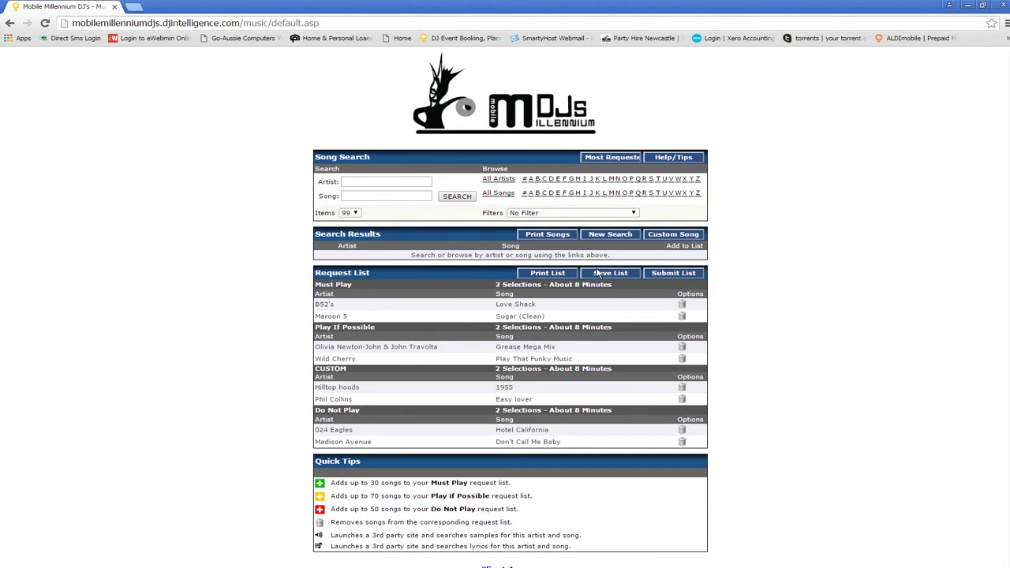
# - Go back to the Client Area, confirming the 'Have you saved your work?' prompt
pyautogui.scroll(-1, 512, 414)
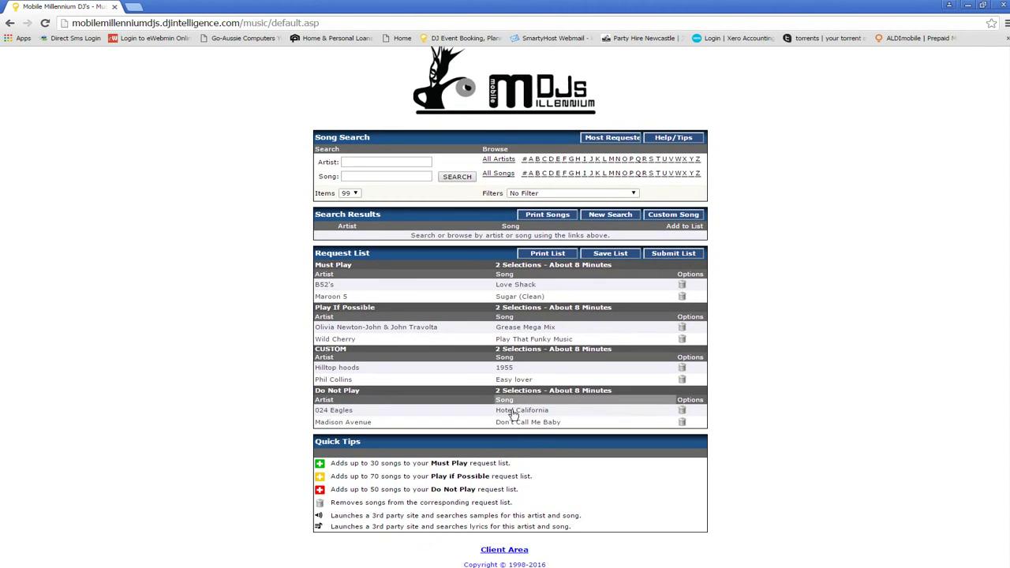
pyautogui.click(505, 550)
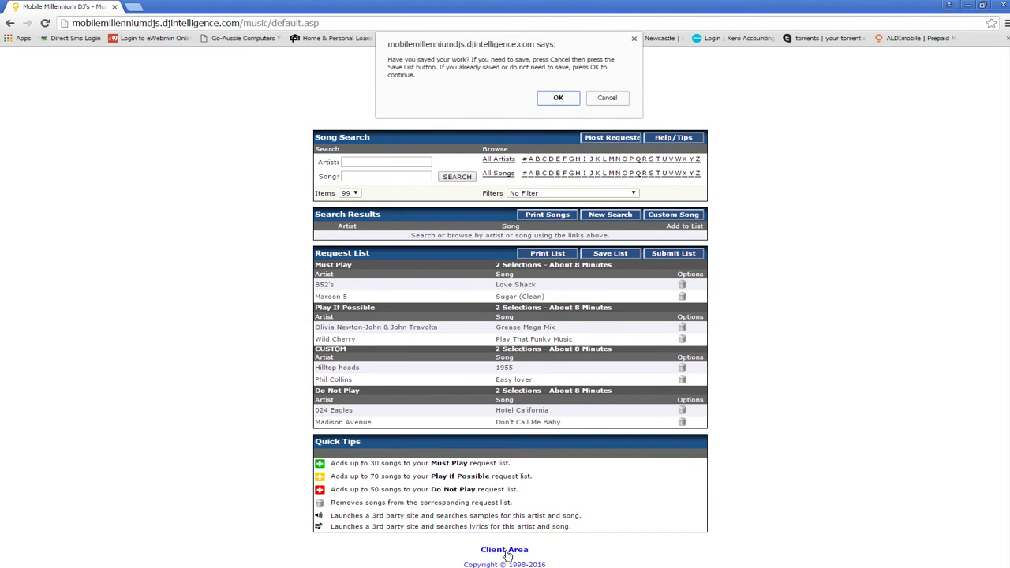
pyautogui.click(559, 98)
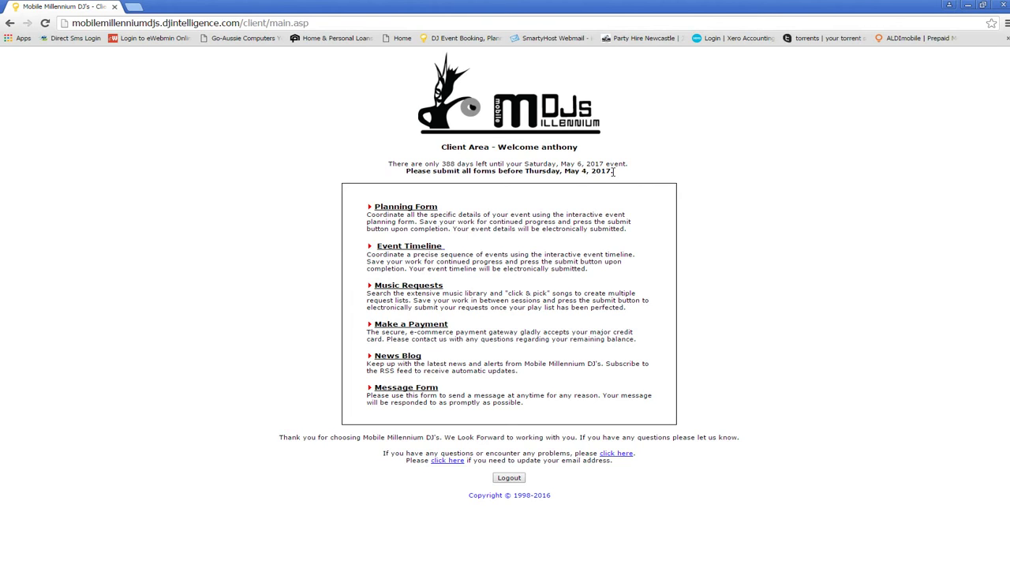
pyautogui.moveTo(613, 171); pyautogui.dragTo(400, 171)
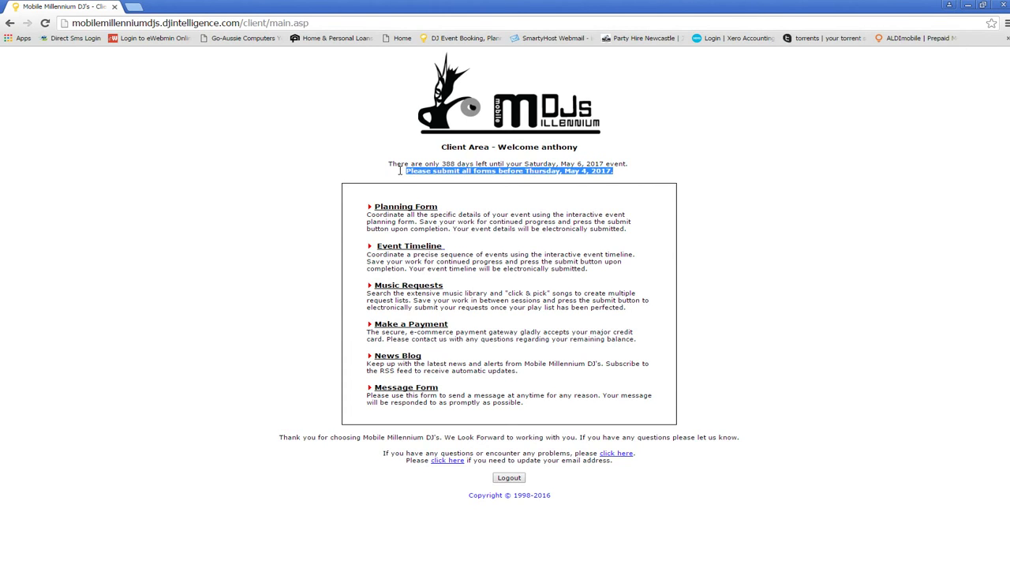
pyautogui.click(623, 176)
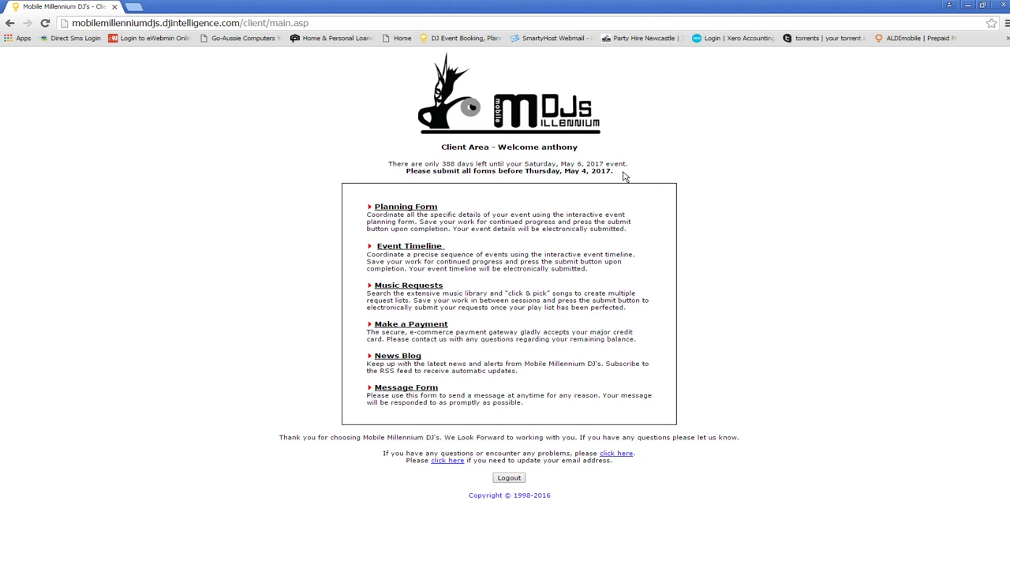